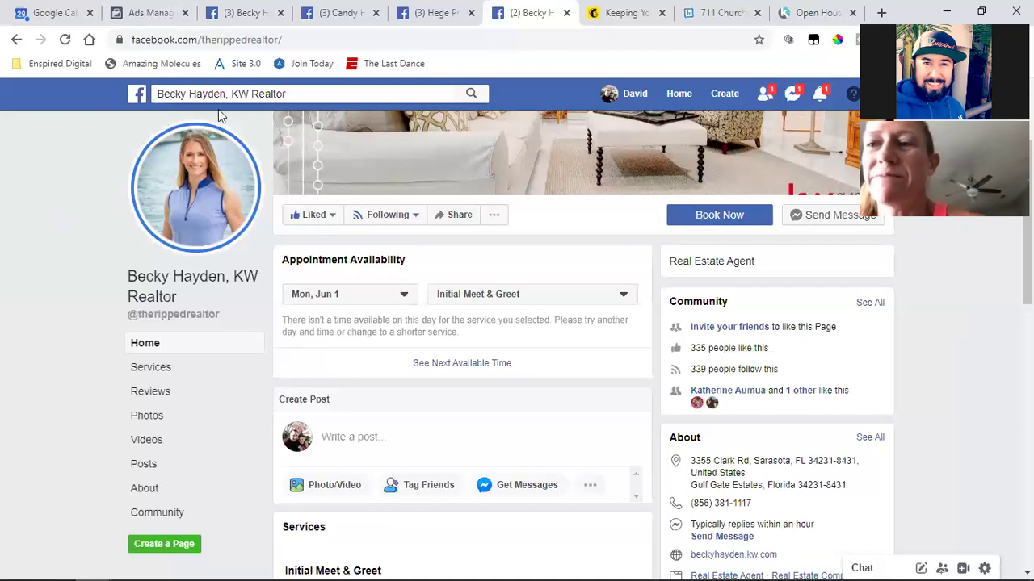
# - Copy the KW Realtor page's URL, facebook.com/therippedrealtor, and switch from it to Ads Manager to open Business Settings
pyautogui.click(236, 39)
pyautogui.rightClick(236, 39)
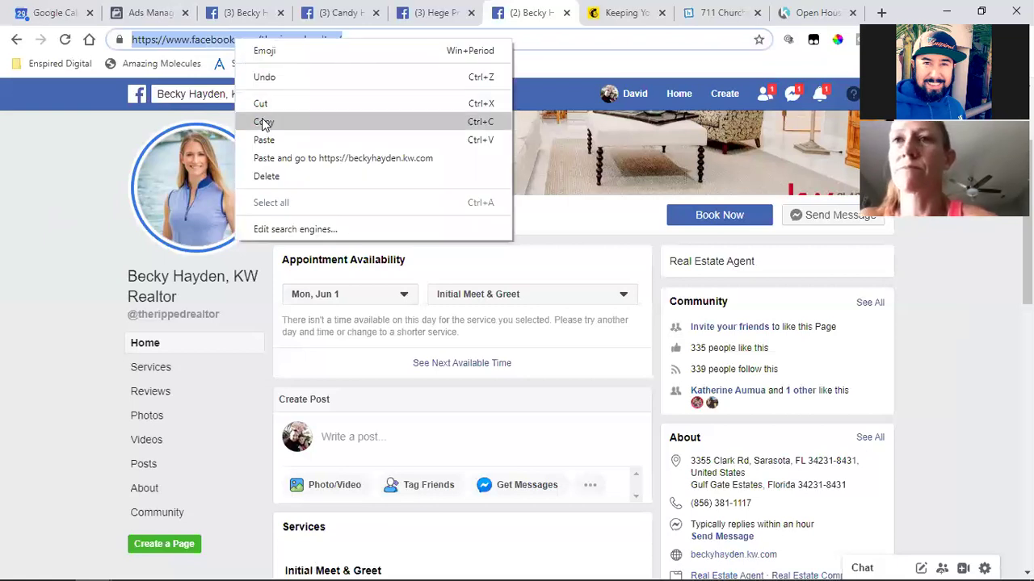
pyautogui.click(143, 12)
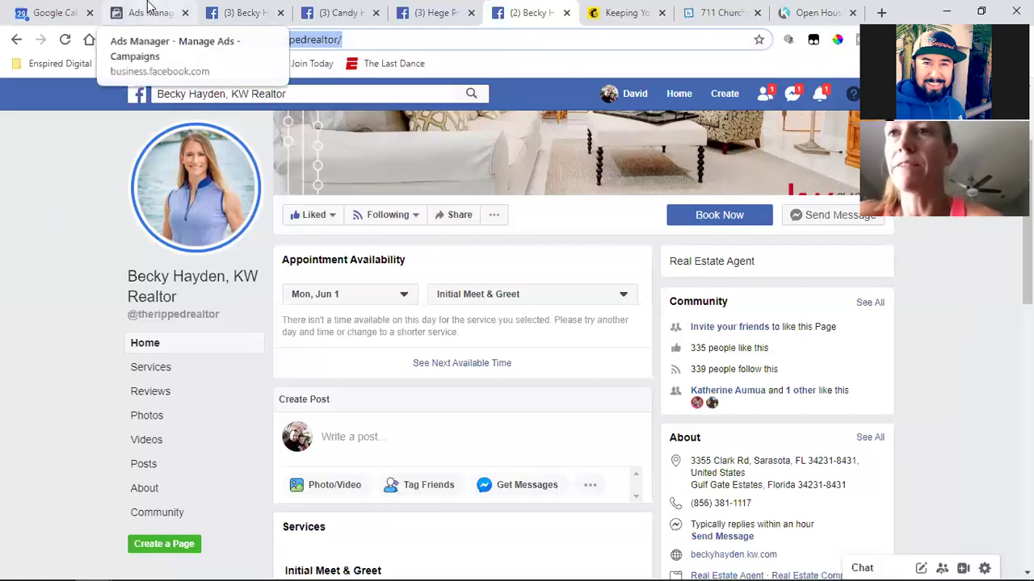
pyautogui.click(147, 12)
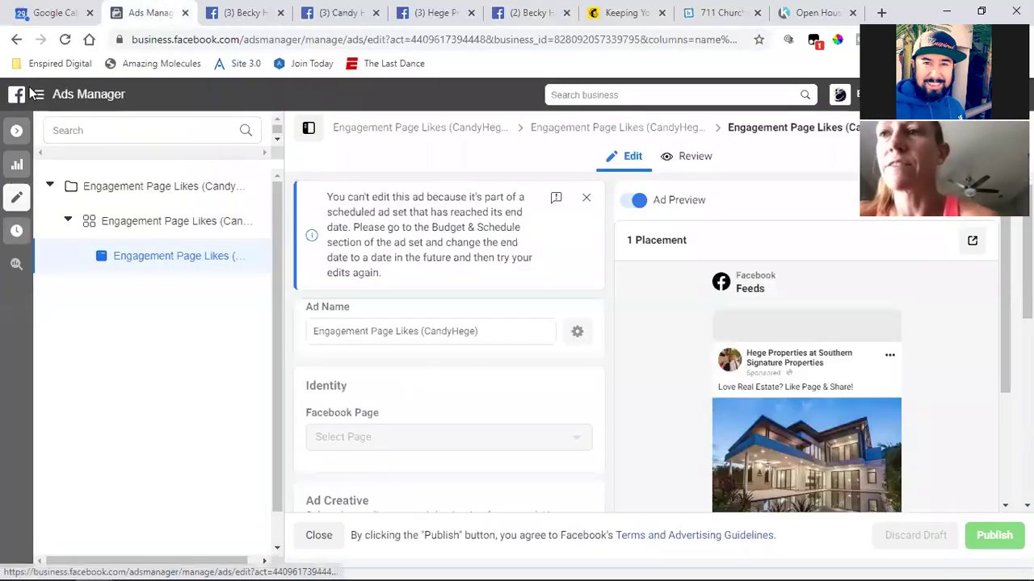
pyautogui.click(38, 95)
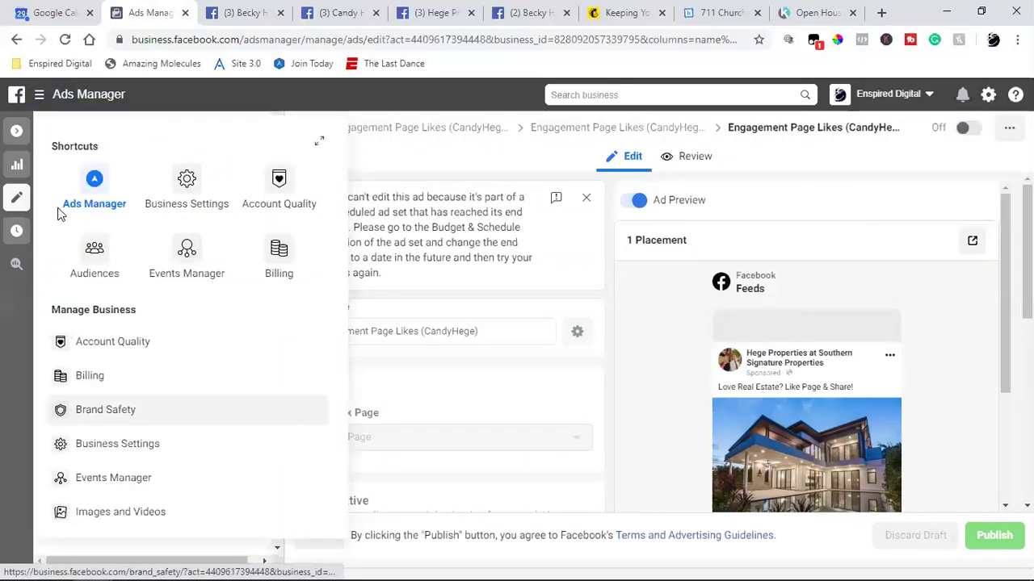
pyautogui.click(191, 178)
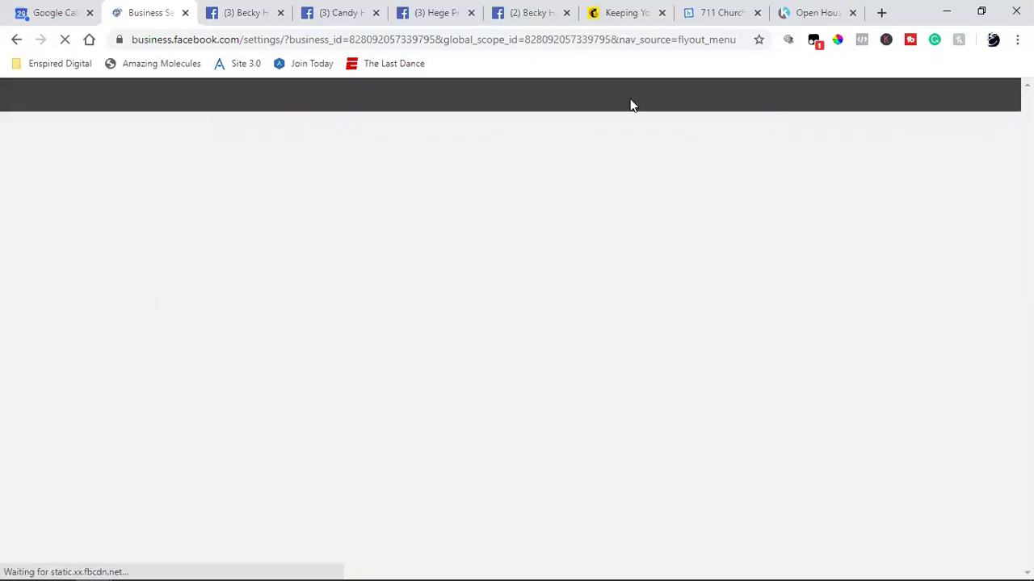
# - Close the three browser tabs with the Mailchimp newsletter, the property listing and the open house page
pyautogui.click(662, 13)
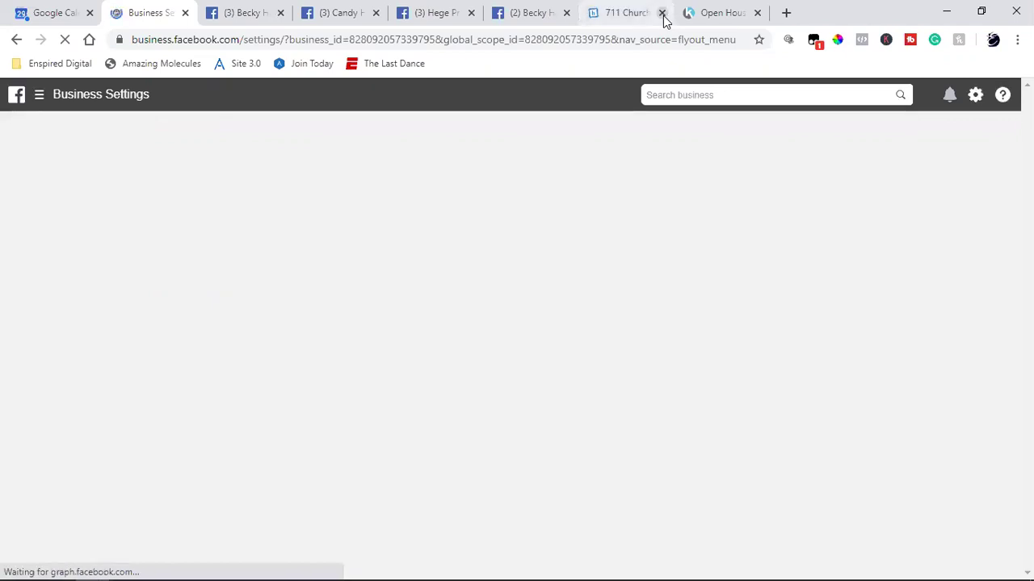
pyautogui.click(663, 13)
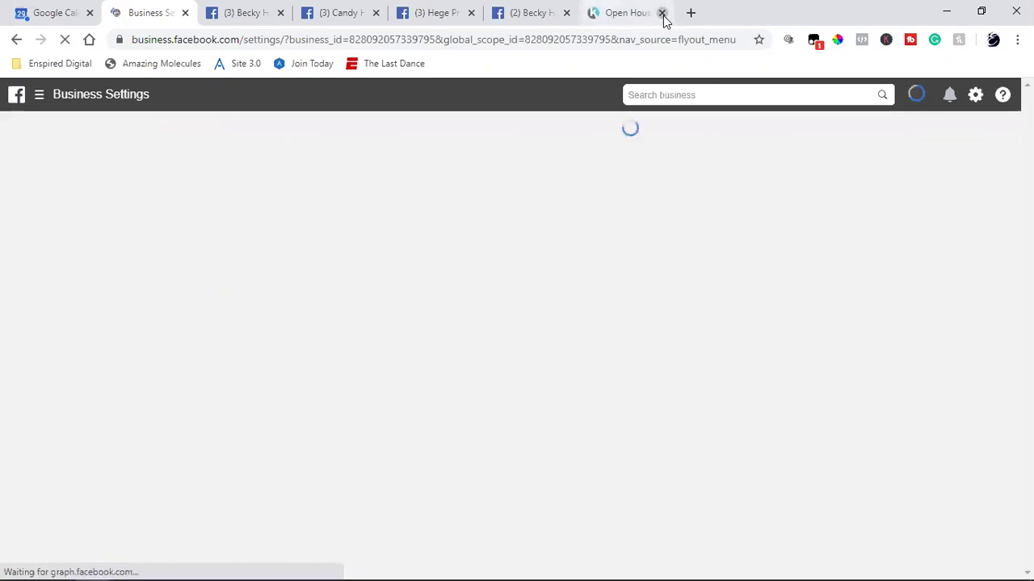
pyautogui.click(663, 12)
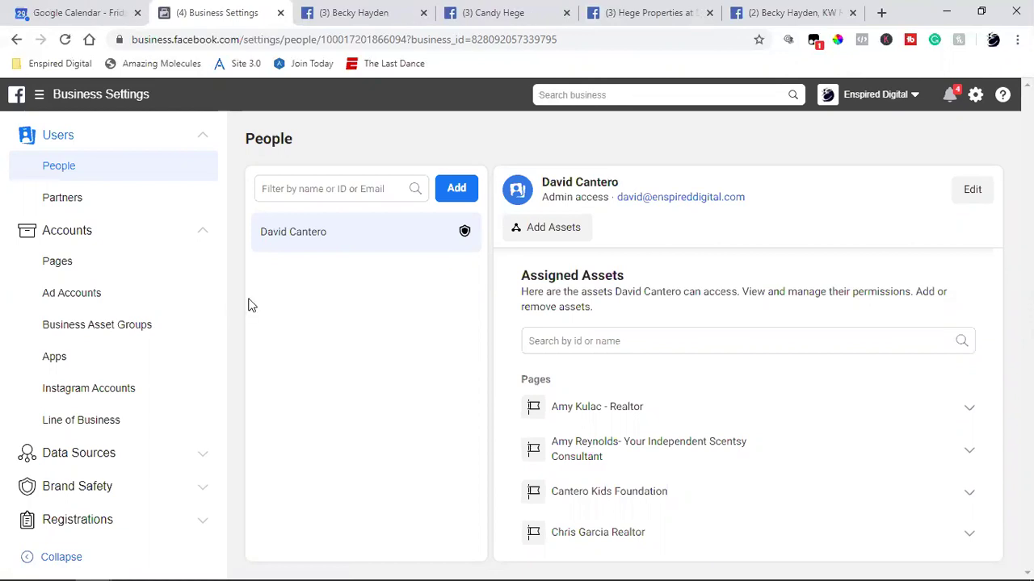
pyautogui.click(56, 263)
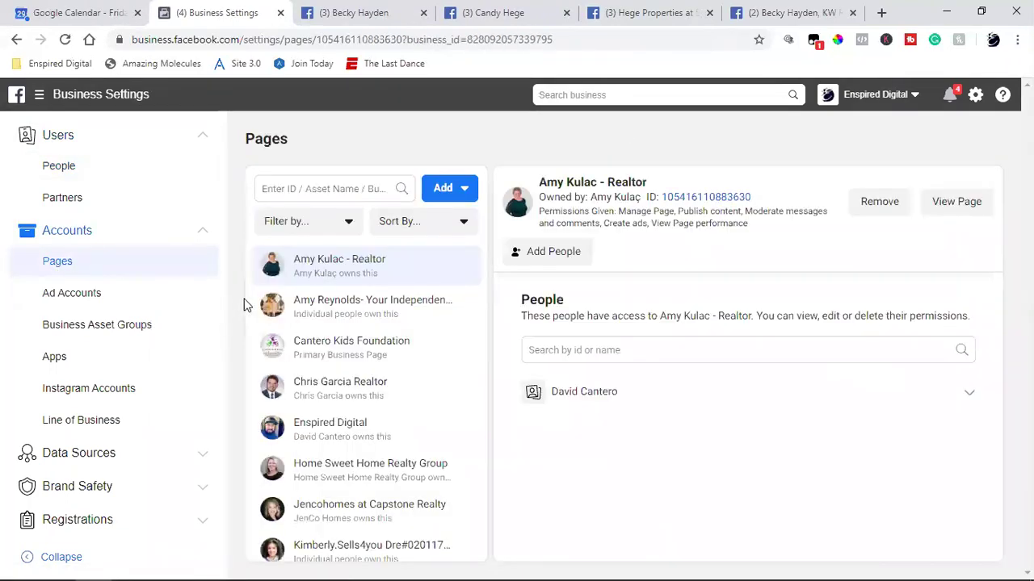
pyautogui.click(457, 192)
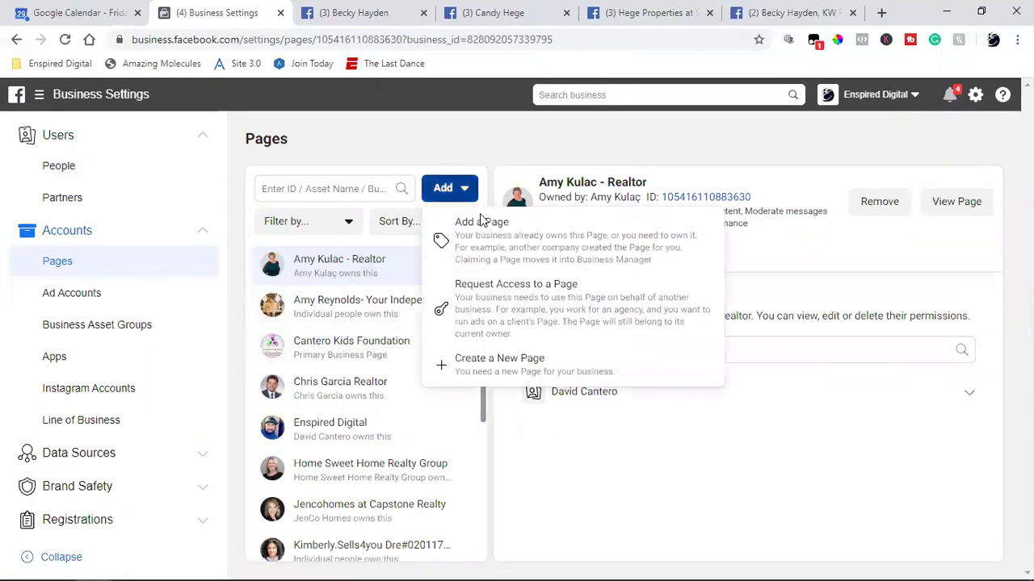
pyautogui.click(534, 315)
pyautogui.click(496, 291)
pyautogui.hotkey('ctrl', 'v')
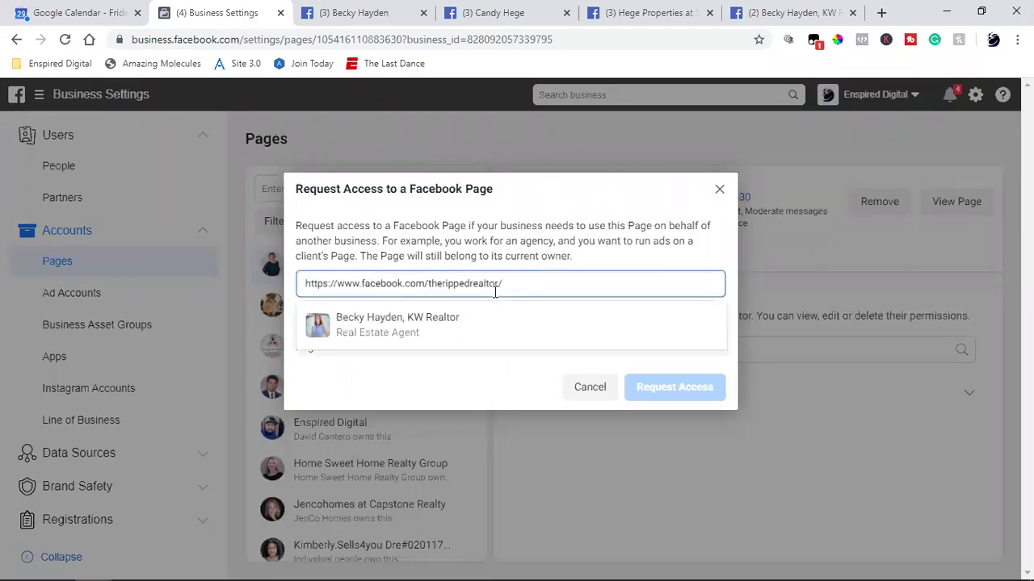
pyautogui.click(449, 340)
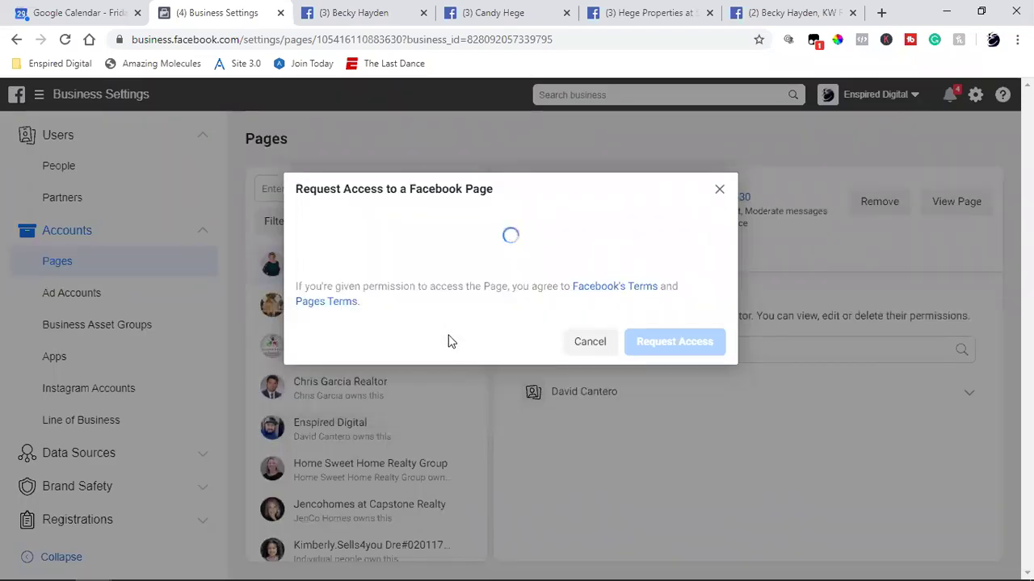
pyautogui.scroll(-5, 482, 364)
pyautogui.click(710, 363)
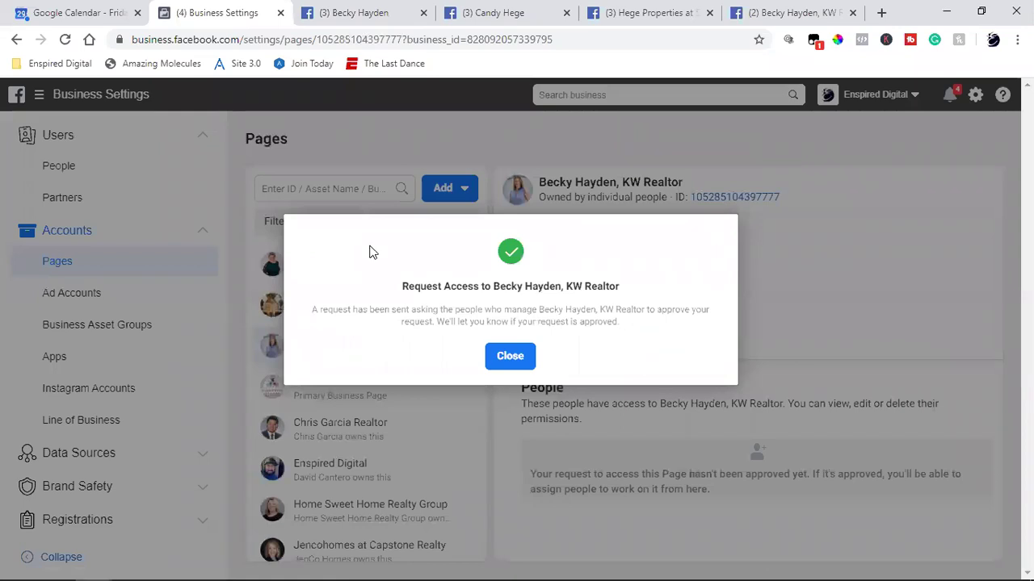
pyautogui.click(505, 358)
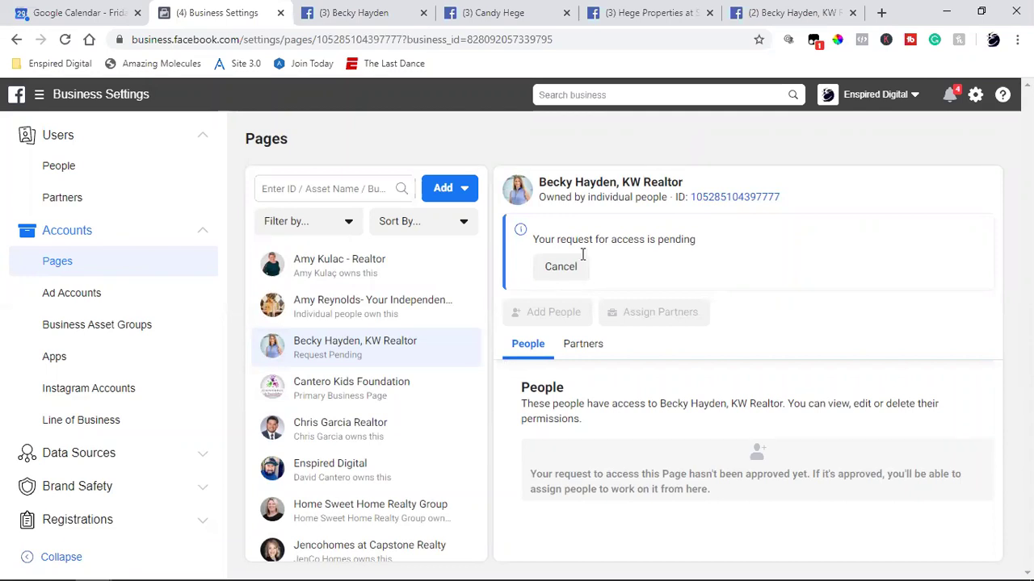
# - Close the two Hege tabs and reload the page's Business Settings to check the status of the access request
pyautogui.click(67, 40)
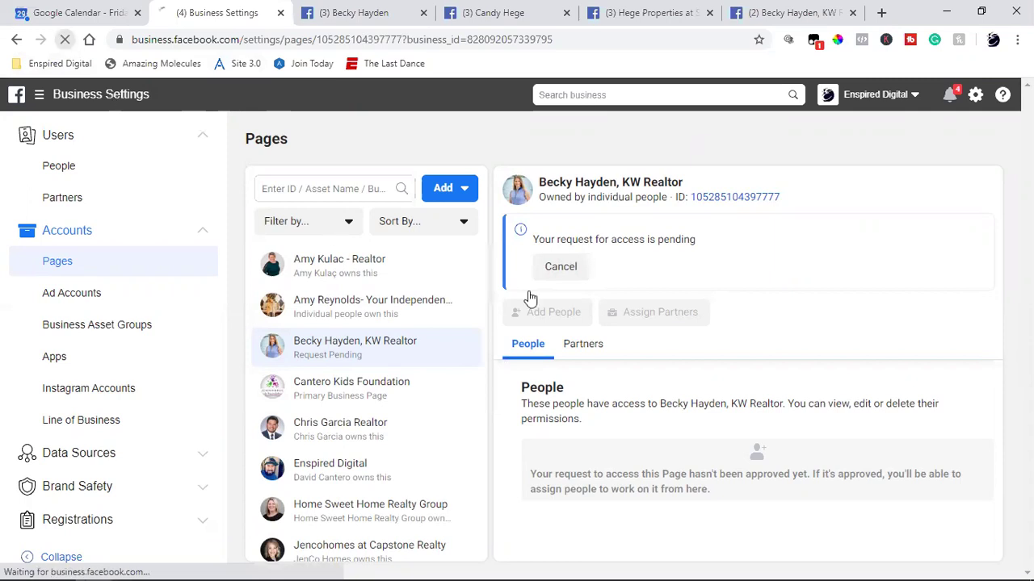
pyautogui.click(567, 13)
pyautogui.click(568, 13)
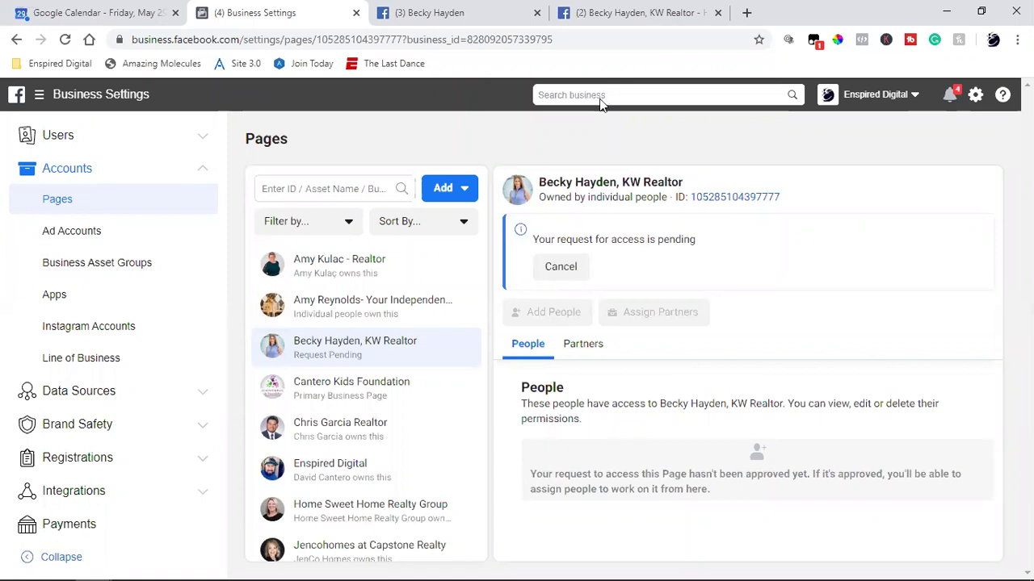
pyautogui.click(66, 42)
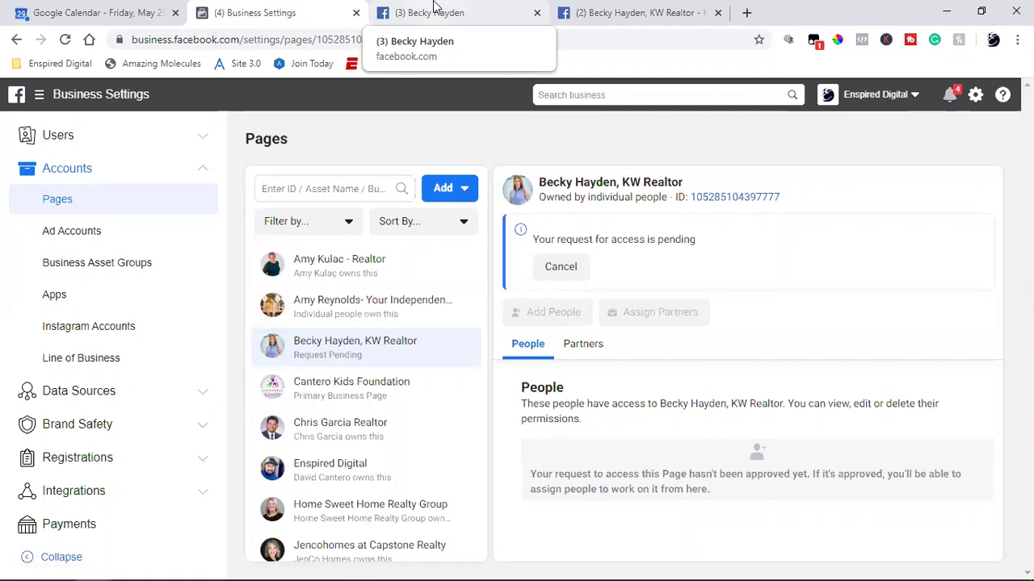
# - Reply "Ill be on in 10 min" in the recent conversation ending with "Just making sure!", then close the chat
pyautogui.click(434, 12)
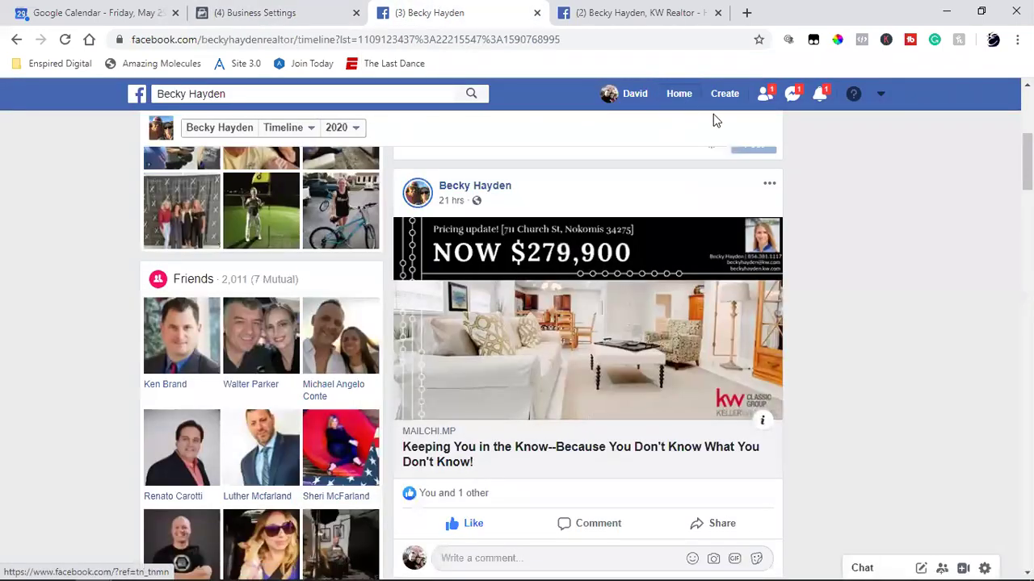
pyautogui.click(795, 94)
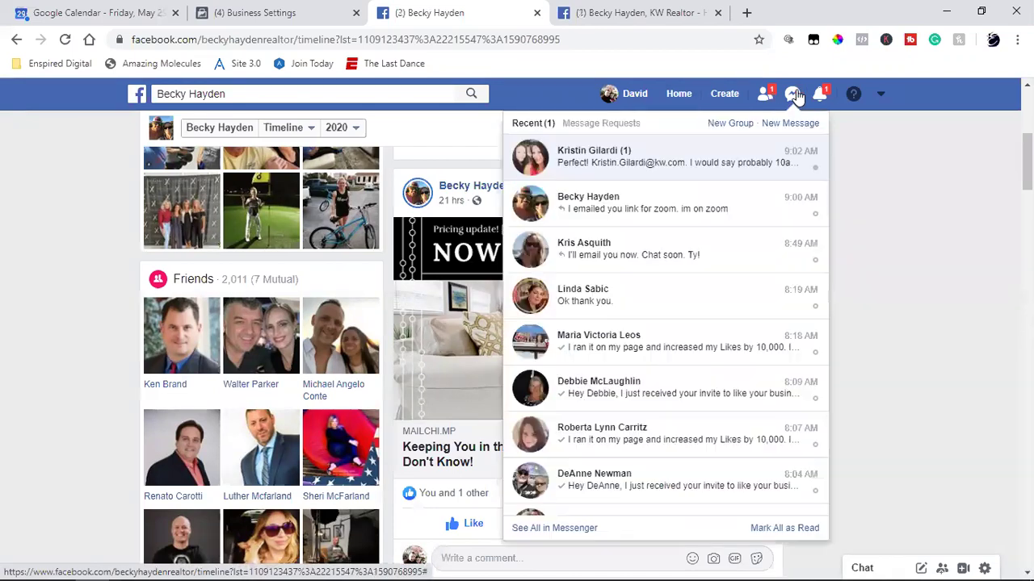
pyautogui.scroll(-2, 699, 355)
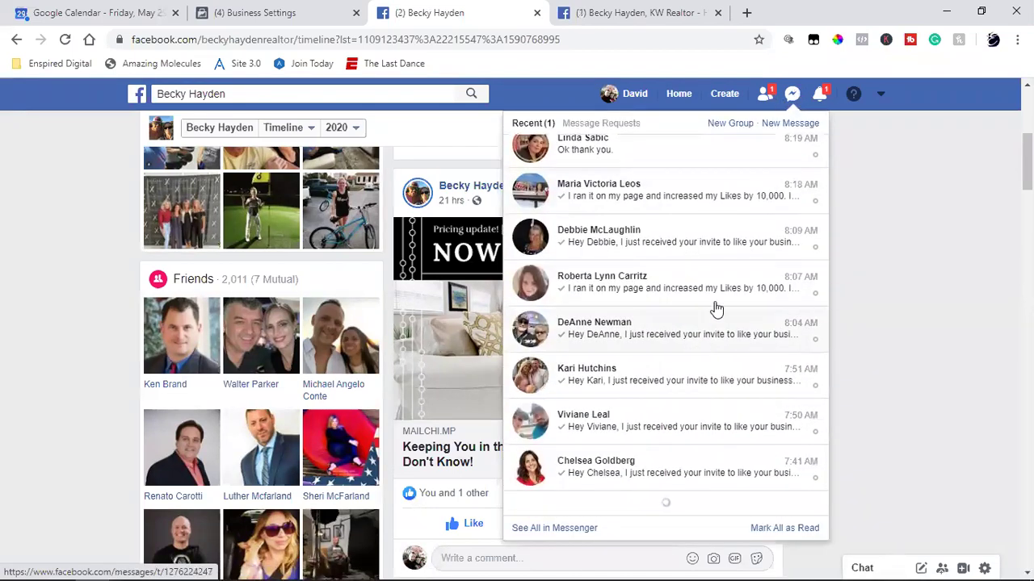
pyautogui.scroll(-2, 715, 306)
pyautogui.scroll(-3, 715, 309)
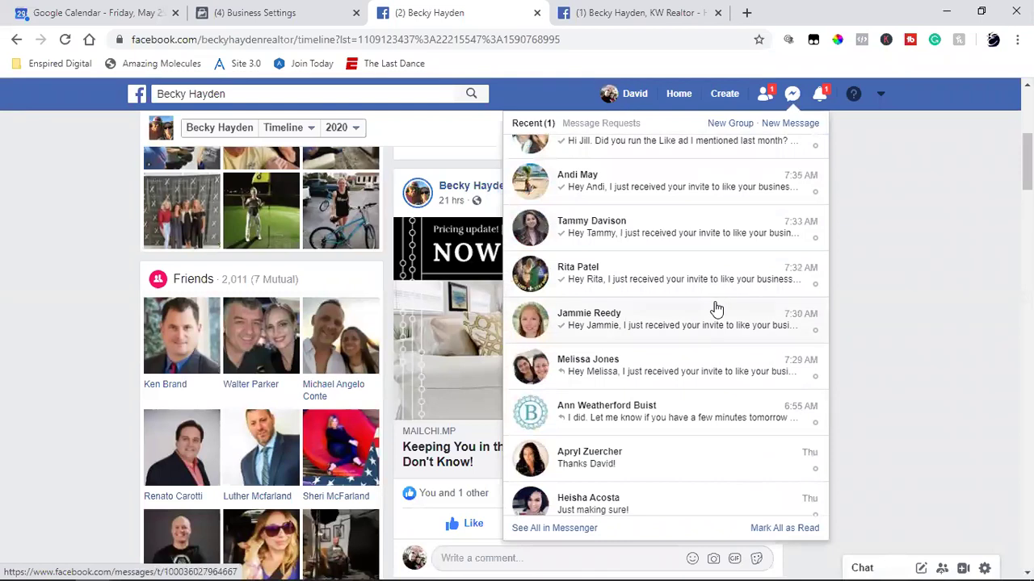
pyautogui.scroll(-2, 716, 309)
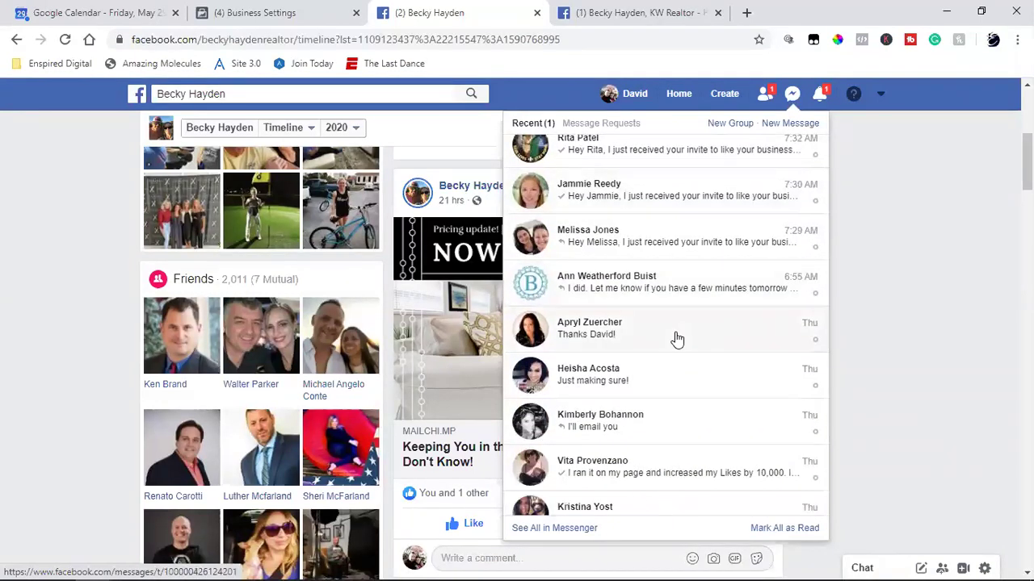
pyautogui.click(644, 372)
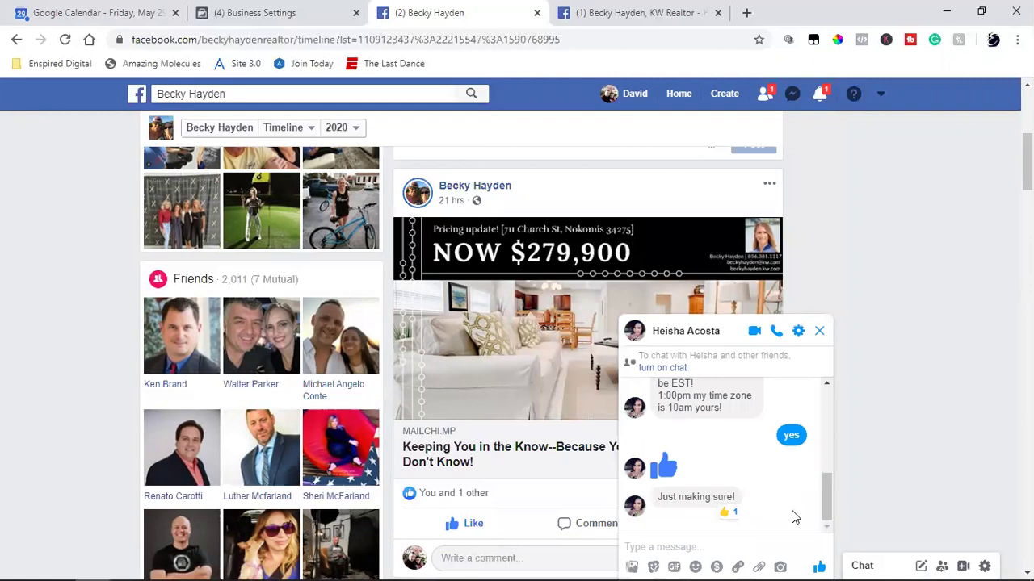
pyautogui.click(753, 550)
pyautogui.write('Ill be on i')
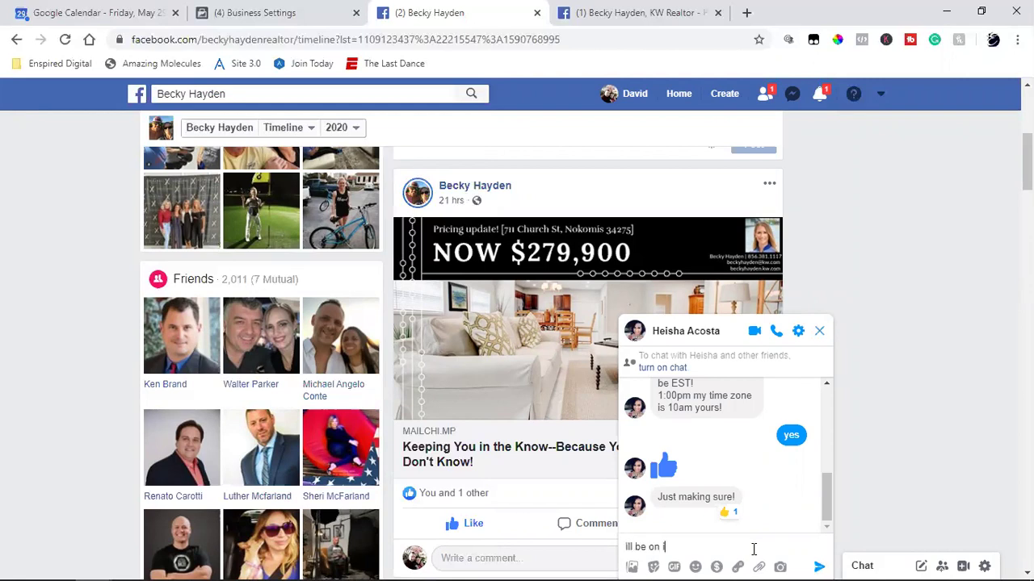
pyautogui.write('n 10 min')
pyautogui.press('Return')
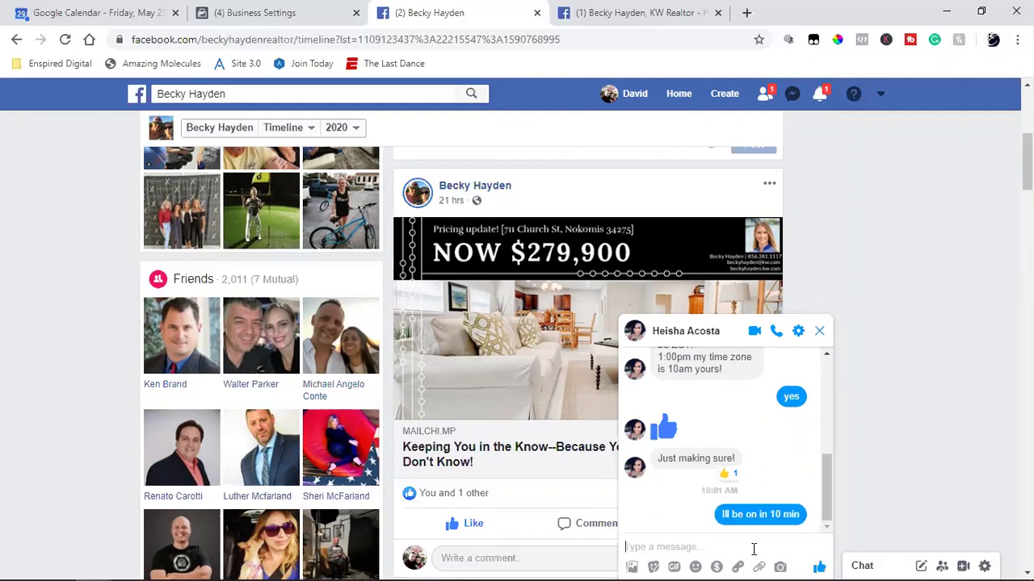
pyautogui.click(819, 331)
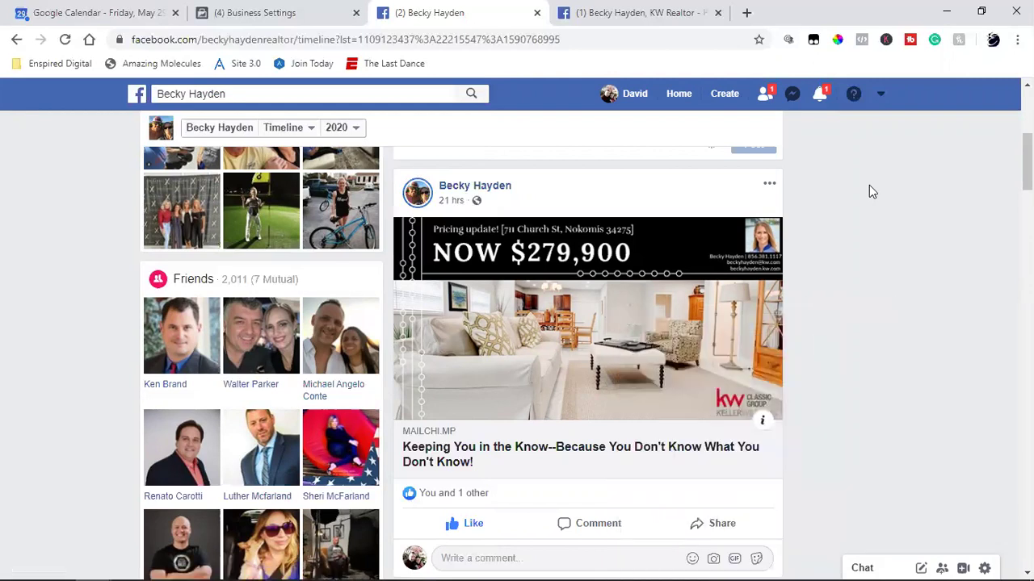
# - Check the pending friend requests from the KW Realtor page's tab
pyautogui.click(634, 12)
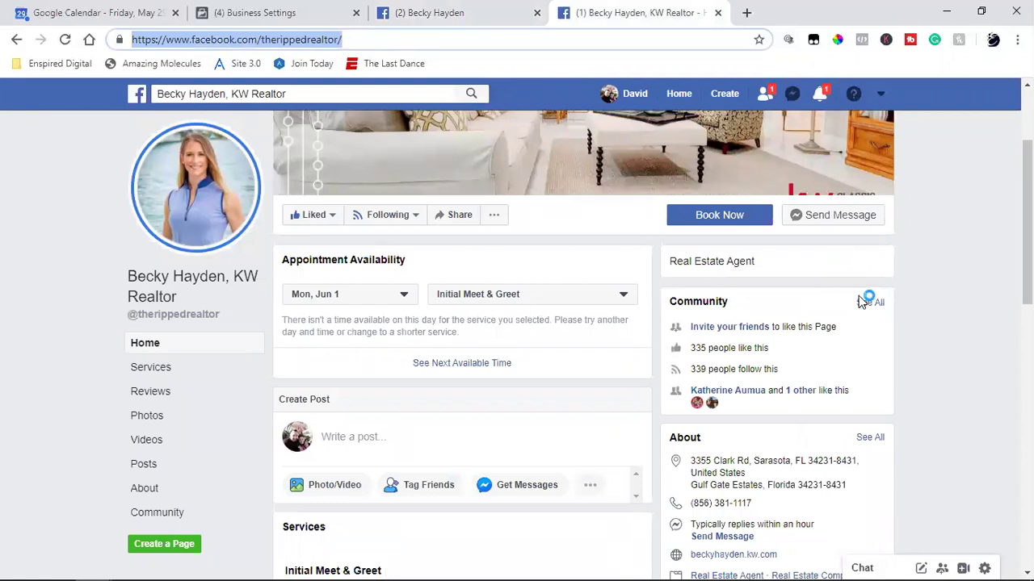
pyautogui.click(764, 94)
pyautogui.click(930, 211)
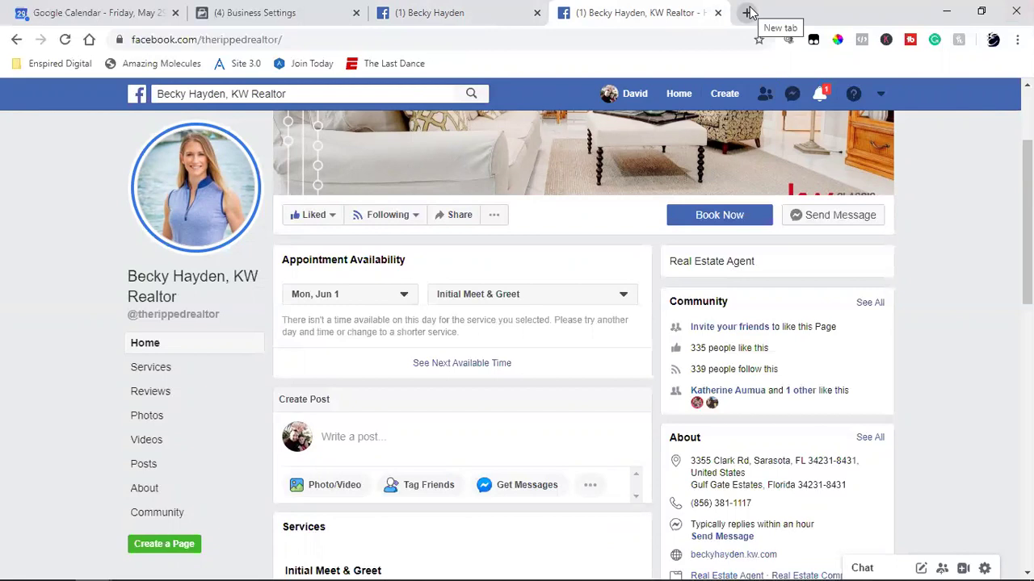
# - Return to Business Settings and reload it to check whether the page access request is approved
pyautogui.click(311, 12)
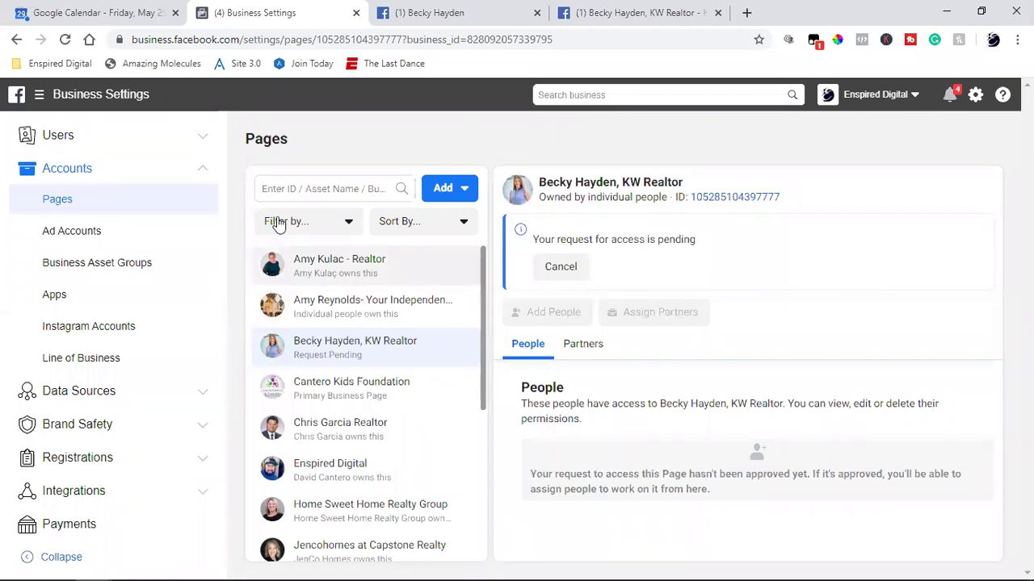
pyautogui.click(65, 38)
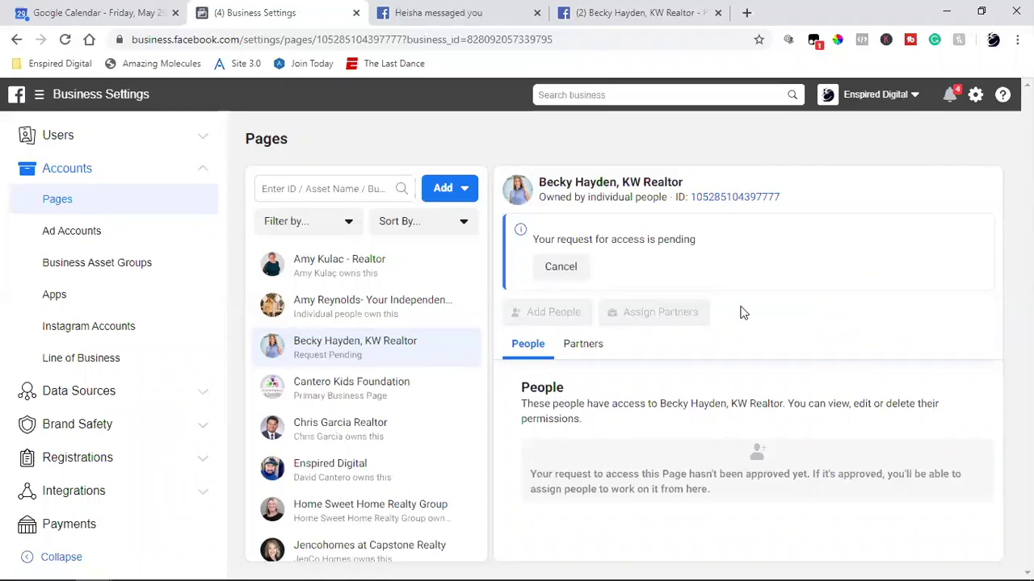
# - Dismiss the chat window on the KW Realtor page and close the client's personal profile tab
pyautogui.click(602, 10)
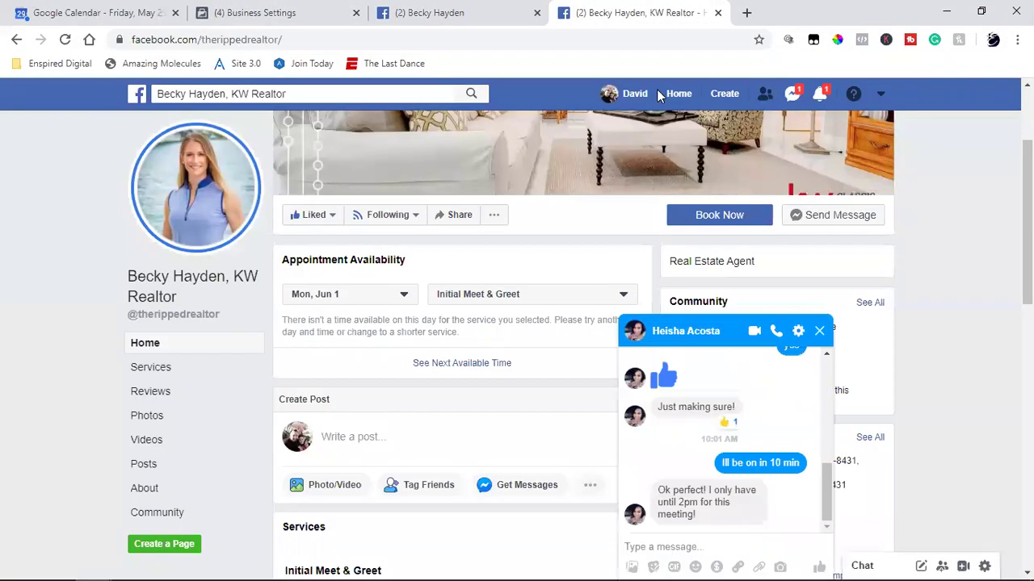
pyautogui.press('Escape')
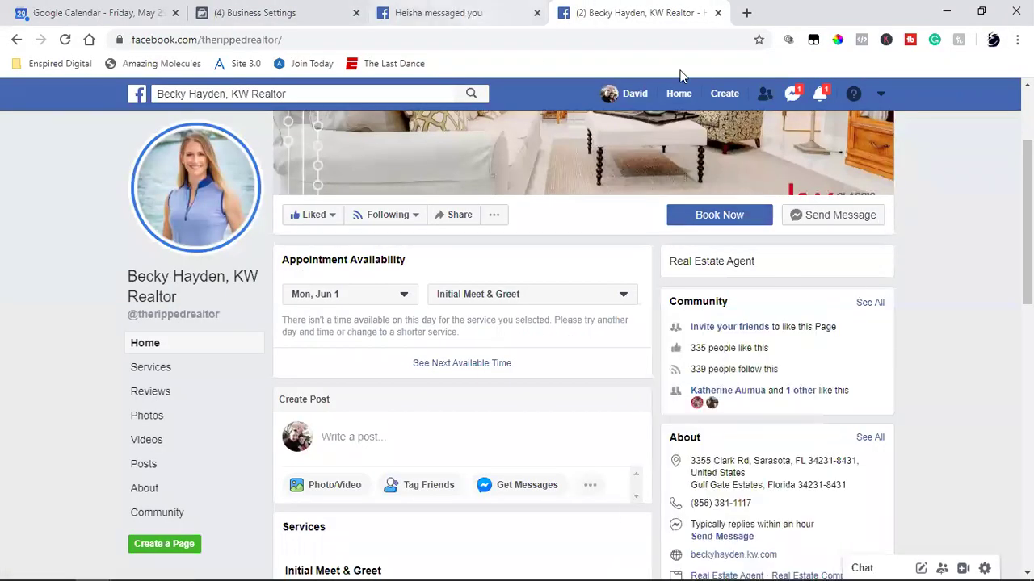
pyautogui.click(536, 14)
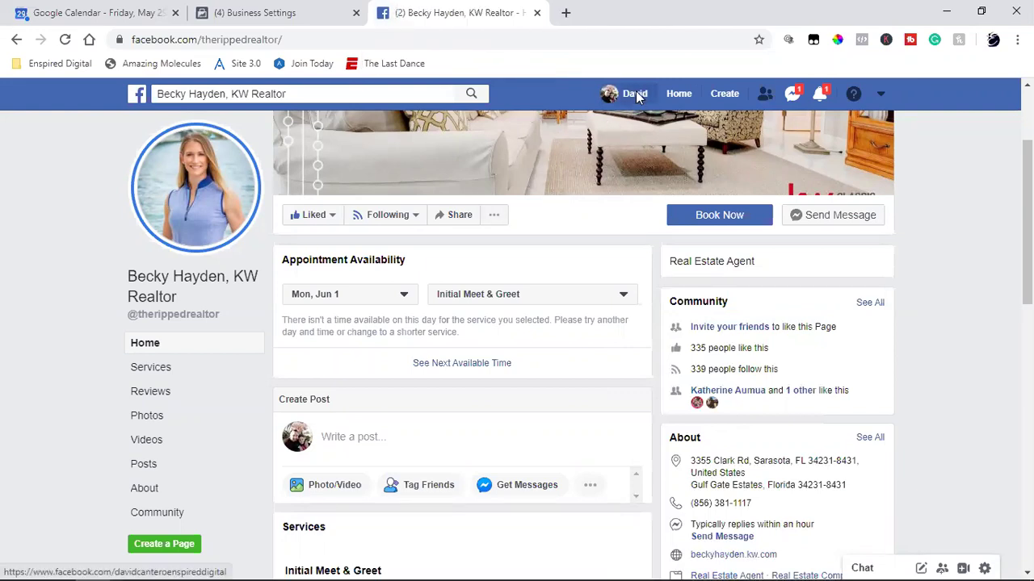
# - Open the Enspired Digital page through the workplace link in your own profile's intro
pyautogui.click(636, 94)
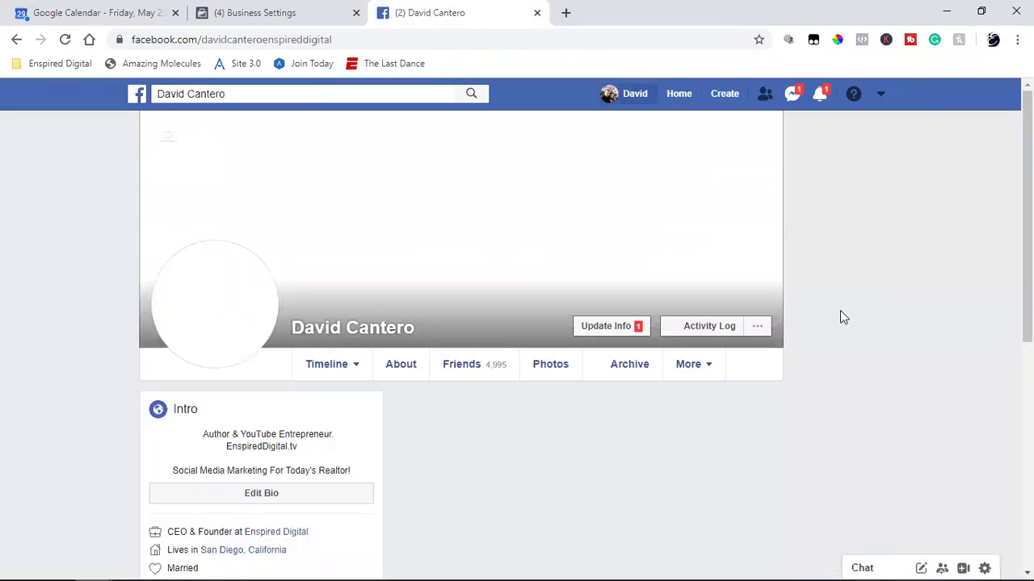
pyautogui.scroll(-1, 415, 374)
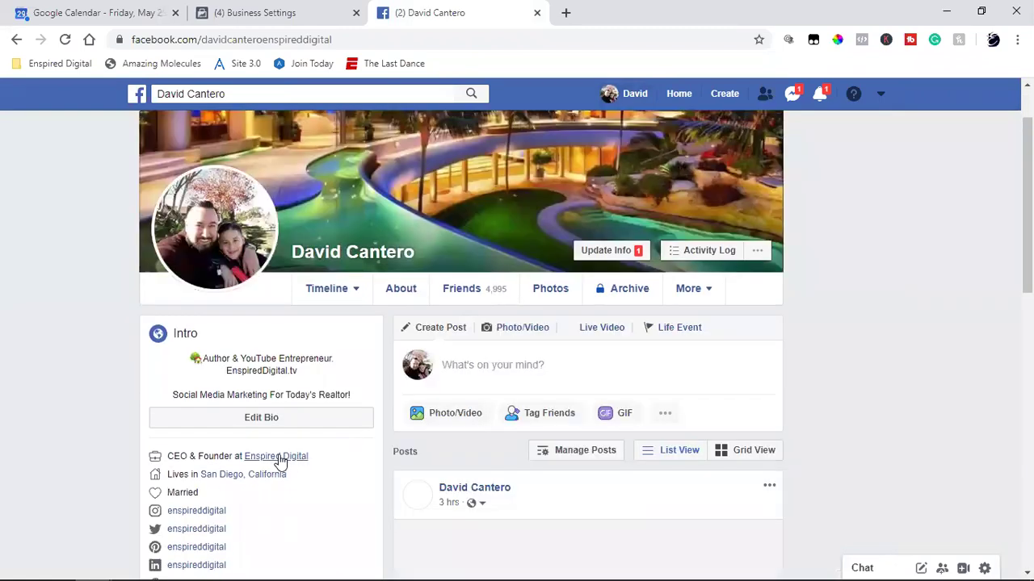
pyautogui.click(276, 457)
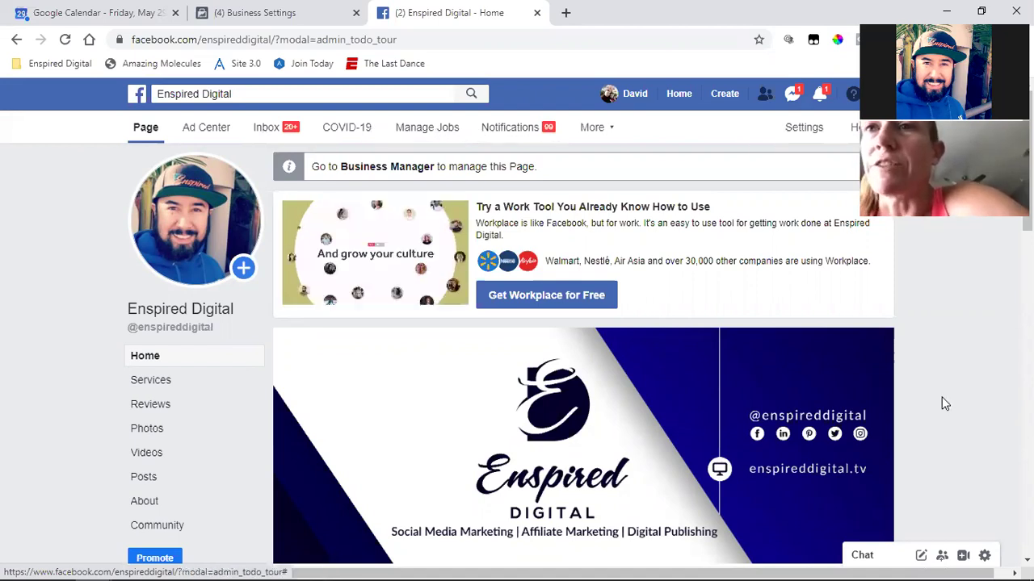
# - Open the Page Roles section in the Enspired Digital page's settings
pyautogui.click(817, 138)
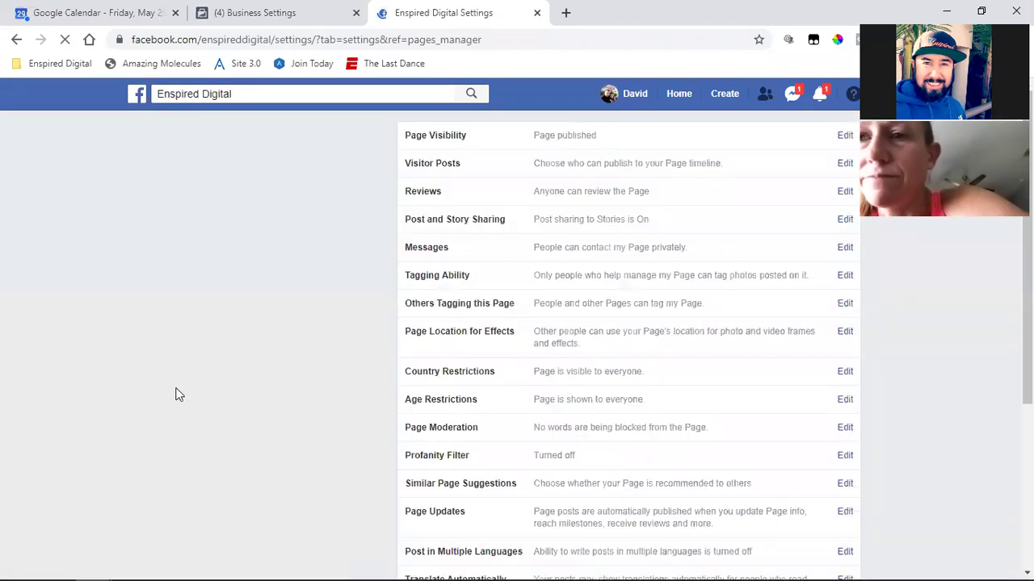
pyautogui.click(247, 391)
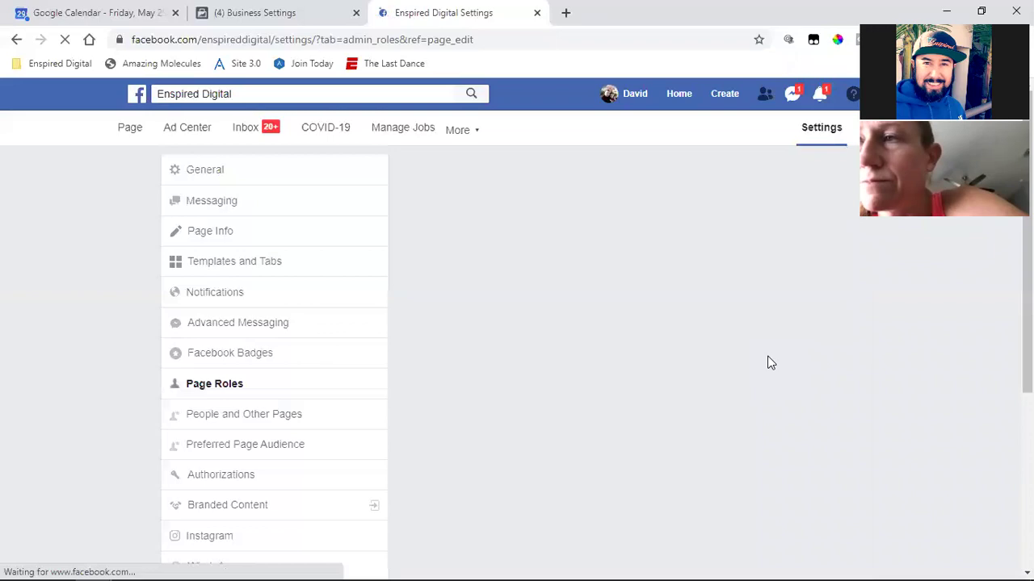
# - Review the role assignment, page owner, agencies and existing roles sections of Page Roles, and close the incoming chat window
pyautogui.scroll(-2, 768, 363)
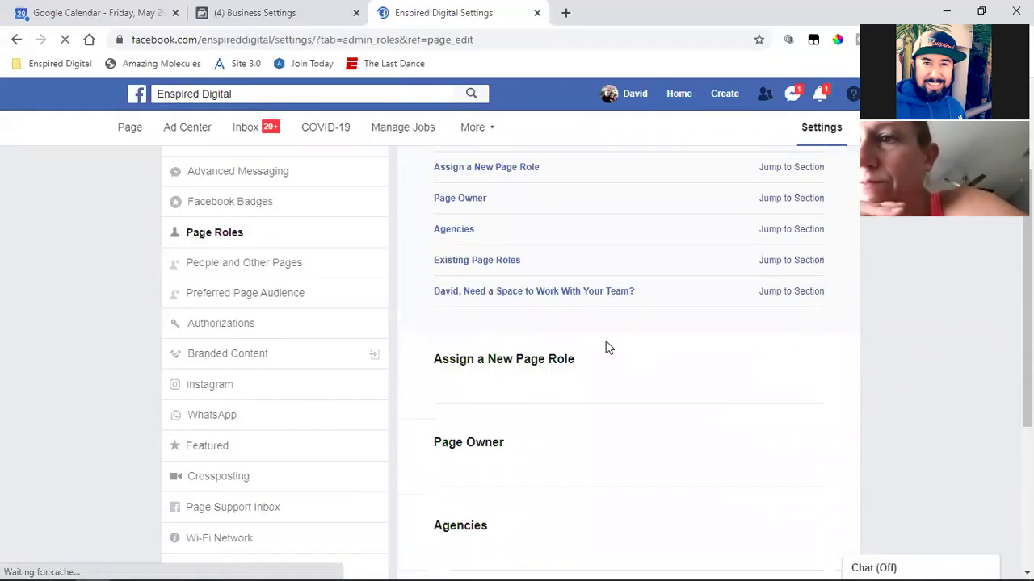
pyautogui.scroll(-1, 574, 286)
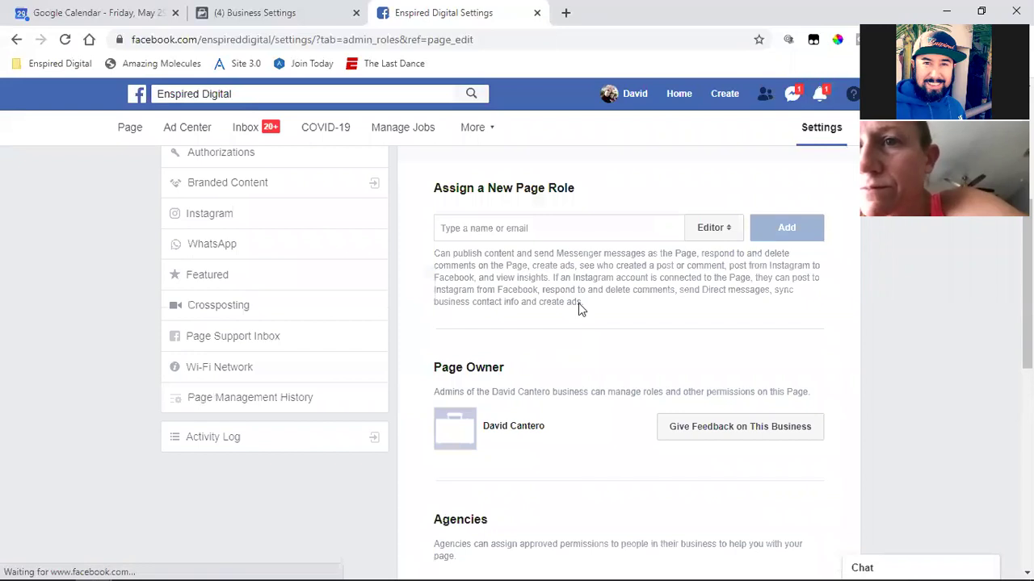
pyautogui.scroll(-4, 489, 305)
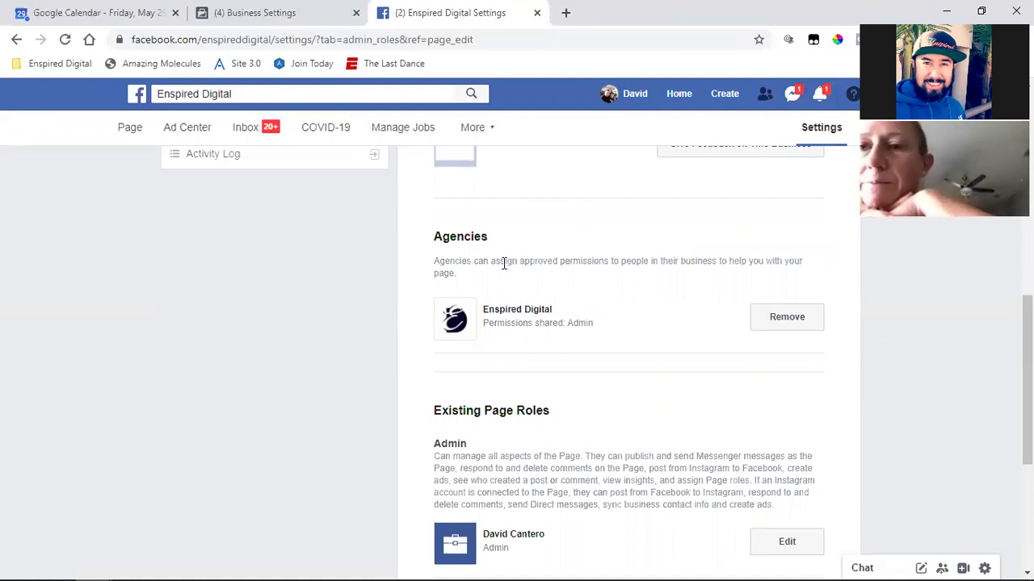
pyautogui.scroll(5, 503, 263)
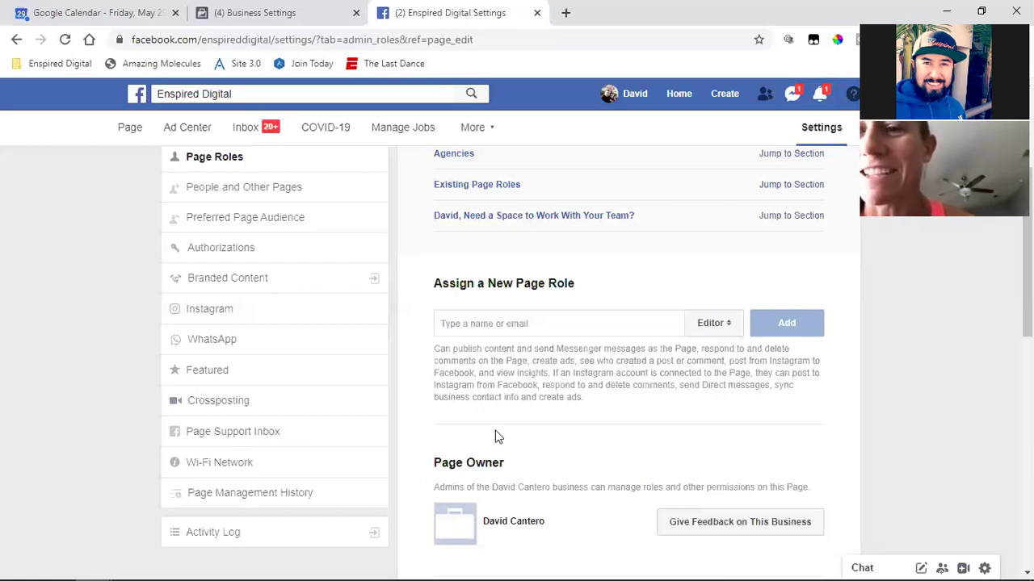
pyautogui.scroll(3, 523, 359)
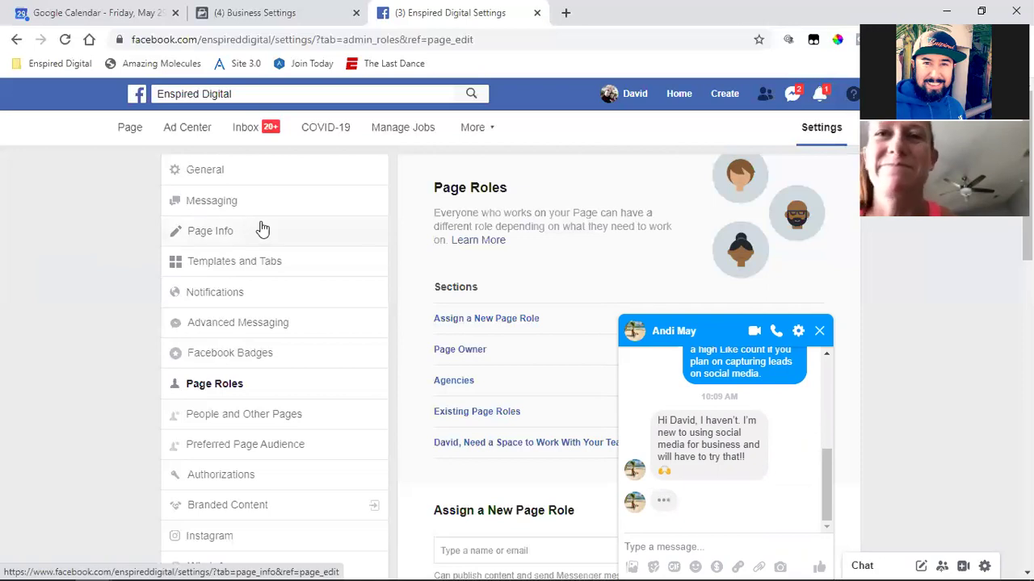
pyautogui.click(820, 332)
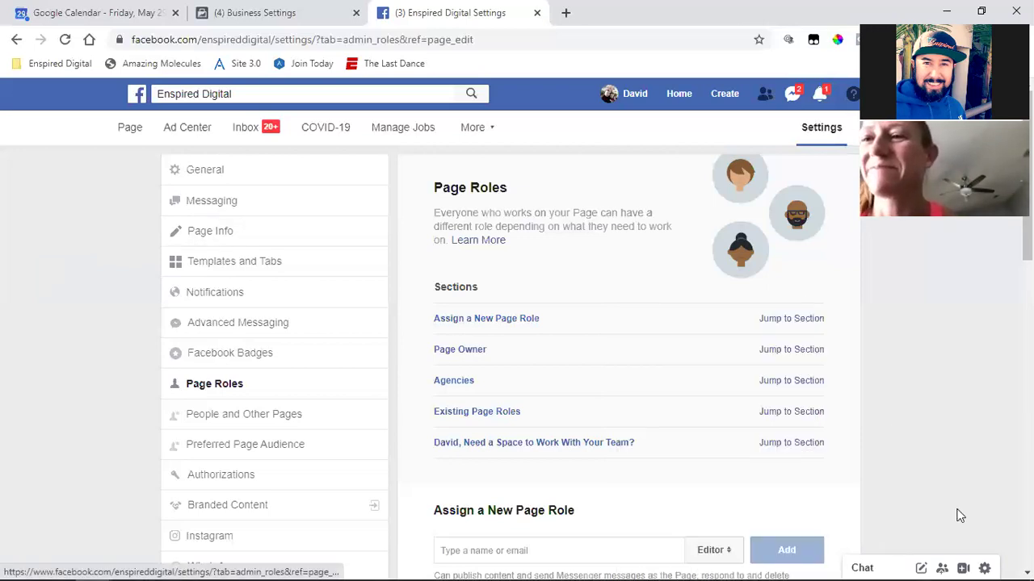